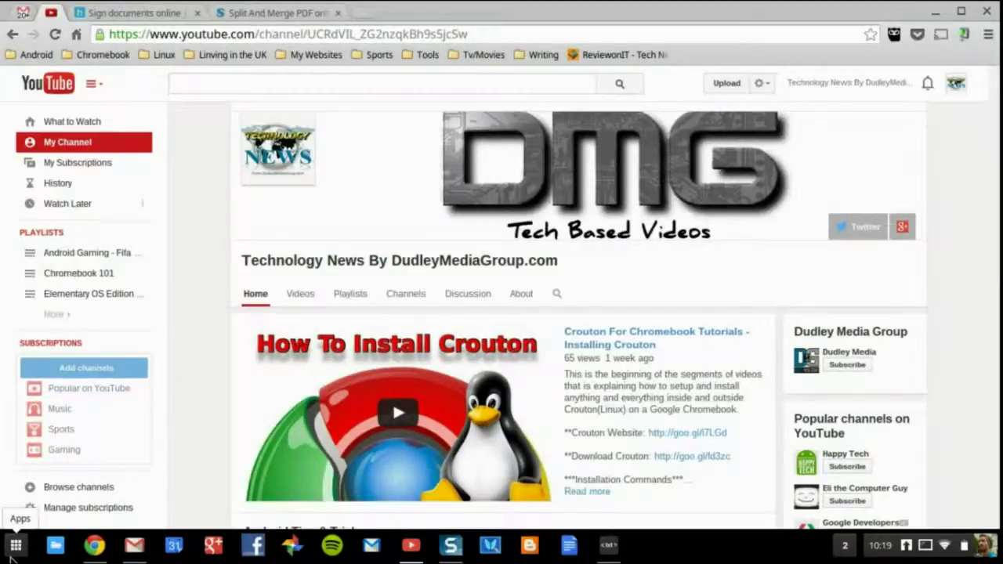
- Bring the Text editor forward, open the launcher folder with Text, HelloSign and Sejda, and dismiss the mail notification
click(608, 552)
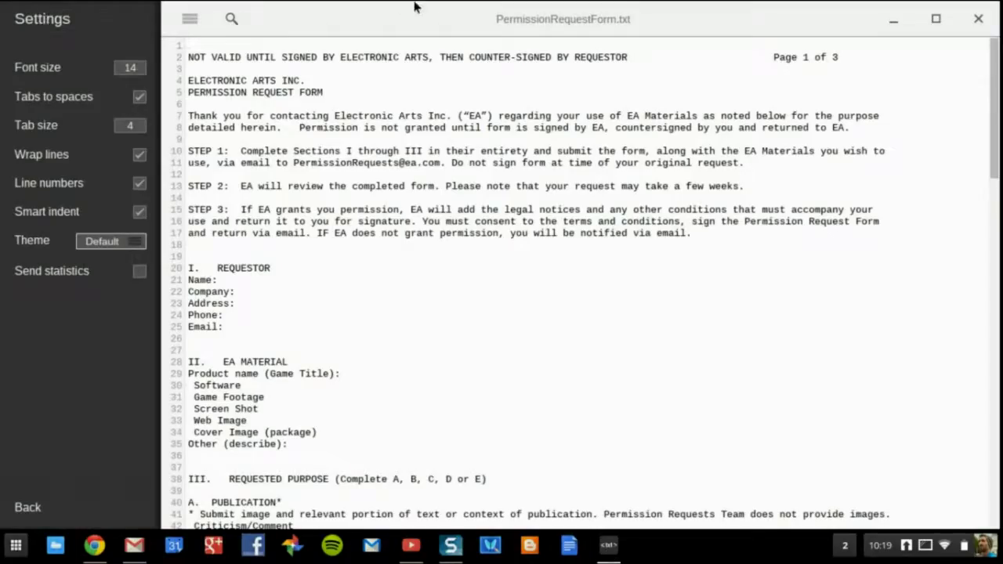
right_click(611, 549)
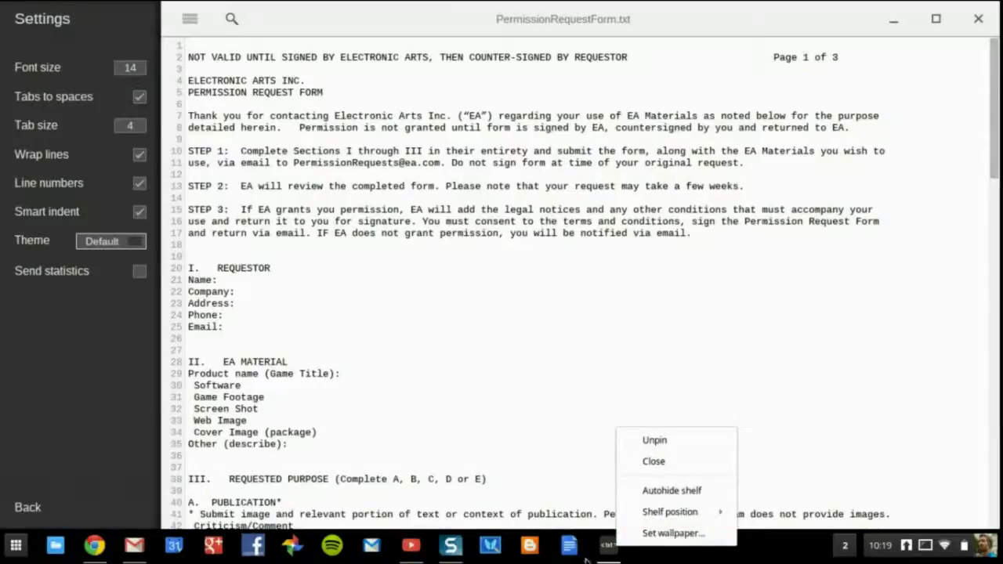
right_click(610, 553)
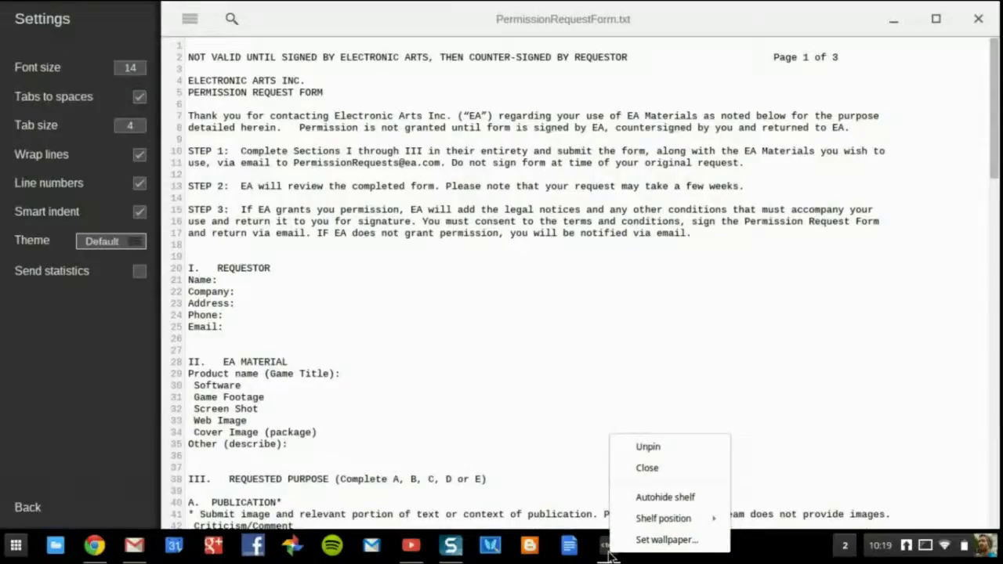
click(15, 545)
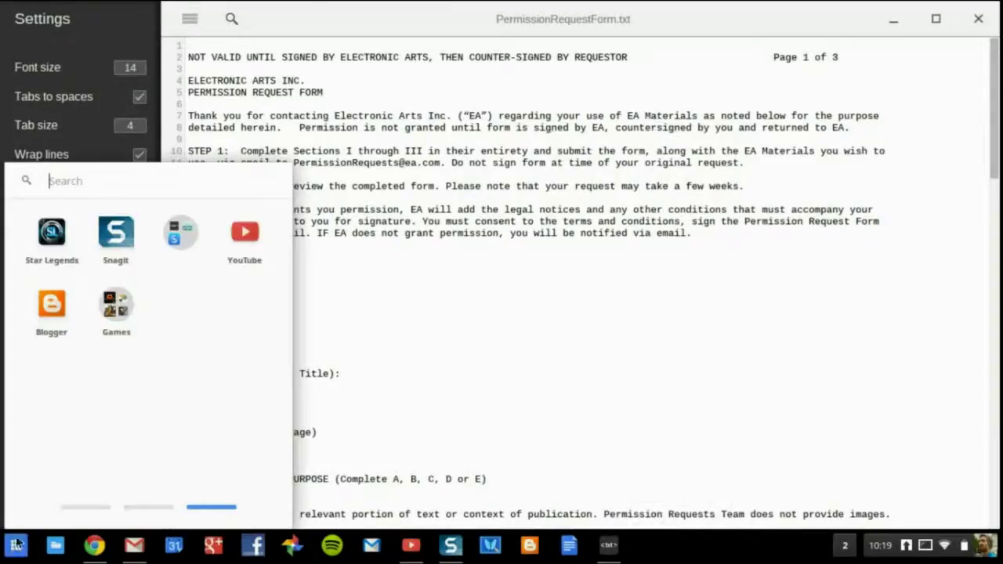
click(180, 227)
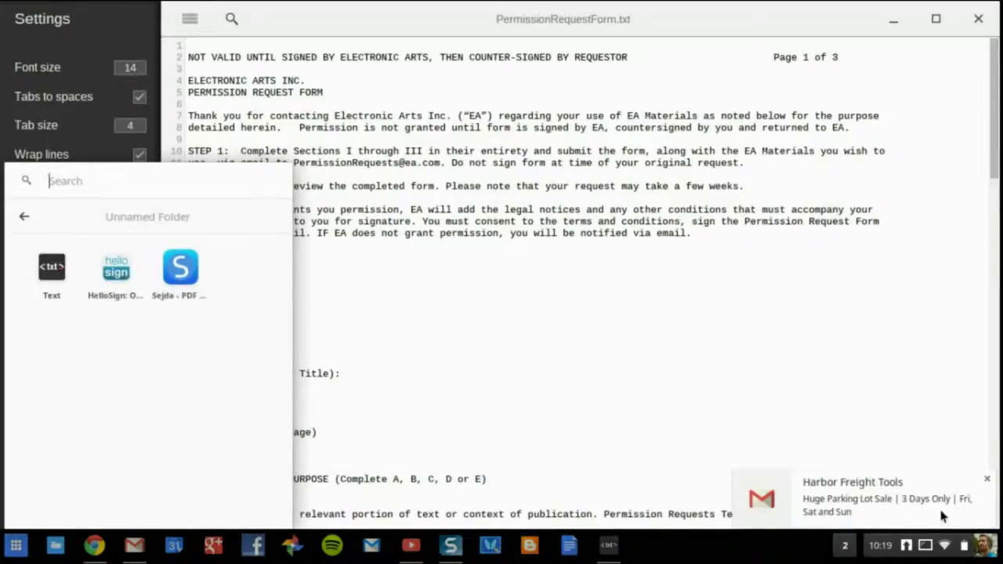
click(987, 478)
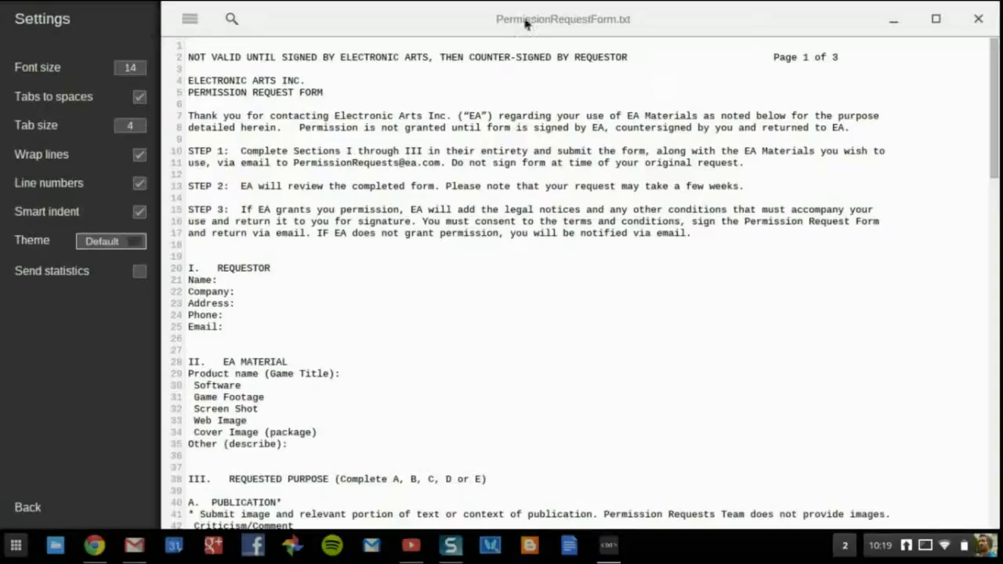
- Type sample text 'sdgsd' after the Address field of the form, then leave the editor settings
scroll(353, 304, down, 4)
scroll(354, 304, up, 5)
text(sdgsd)
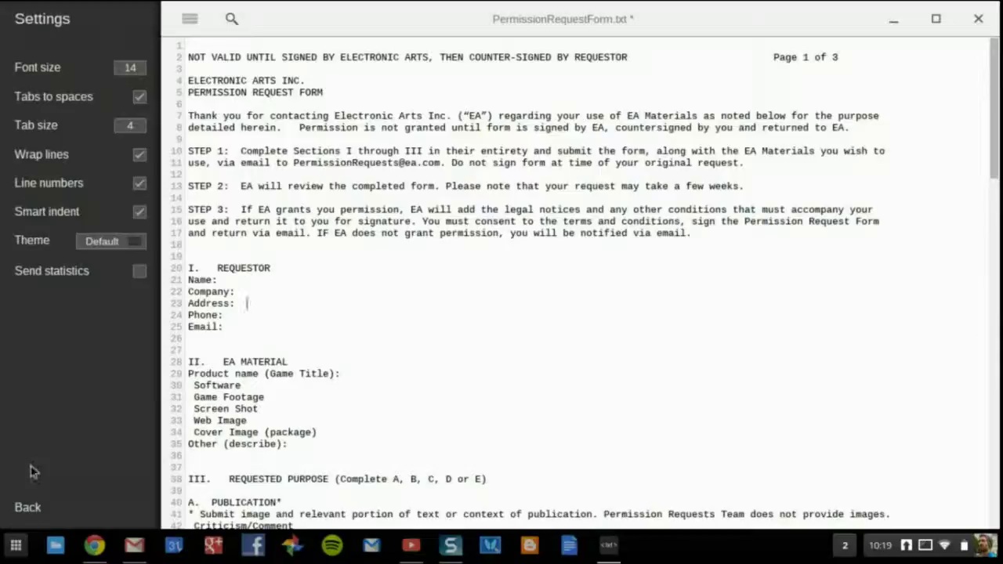
click(19, 507)
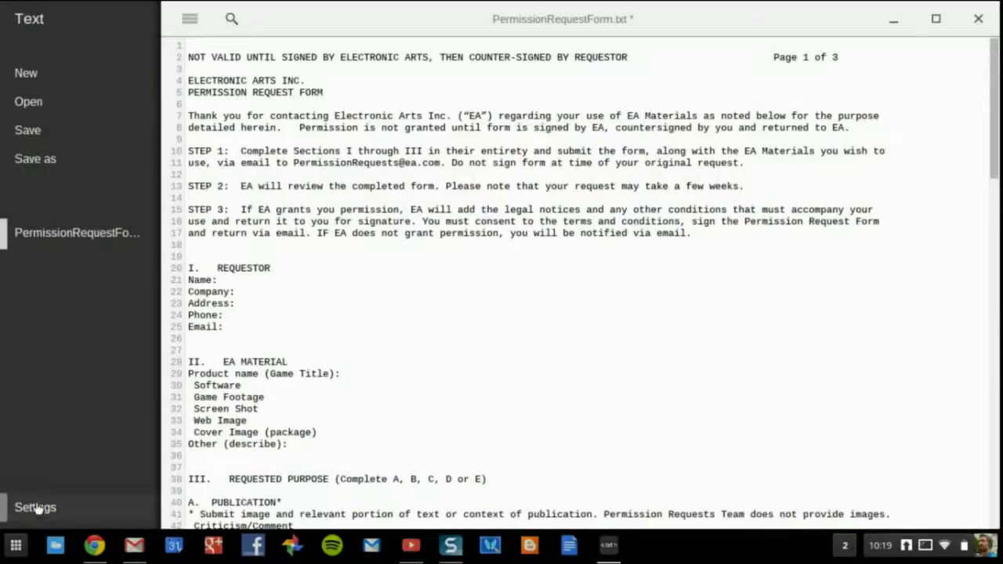
- Set the Text editor's colour theme to Dark in Settings
click(33, 507)
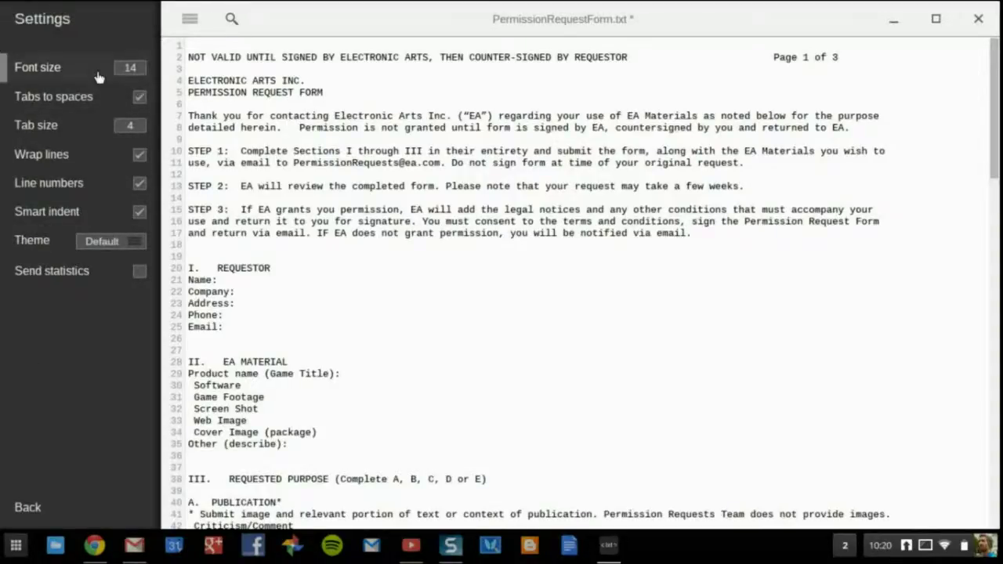
click(87, 242)
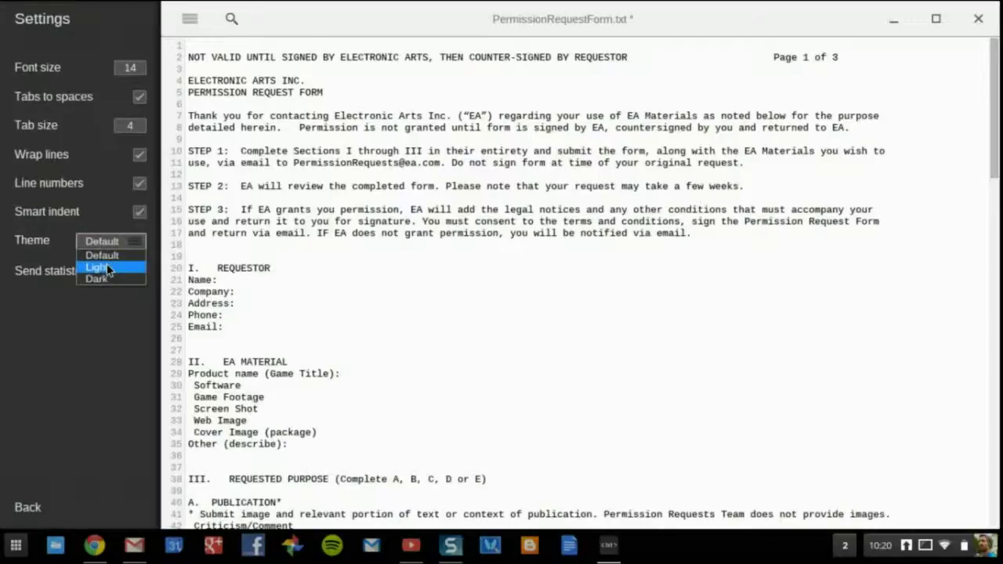
click(107, 279)
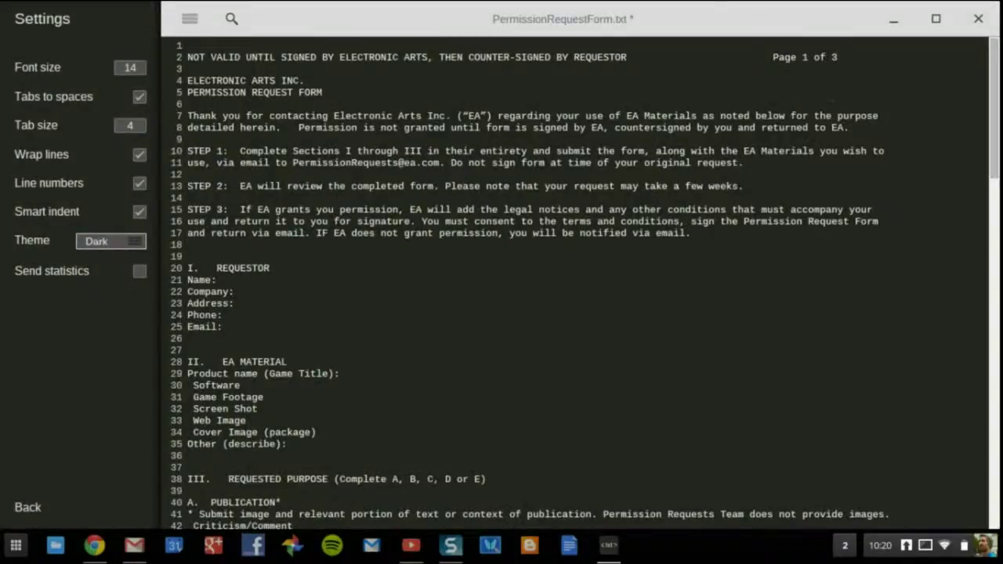
click(30, 509)
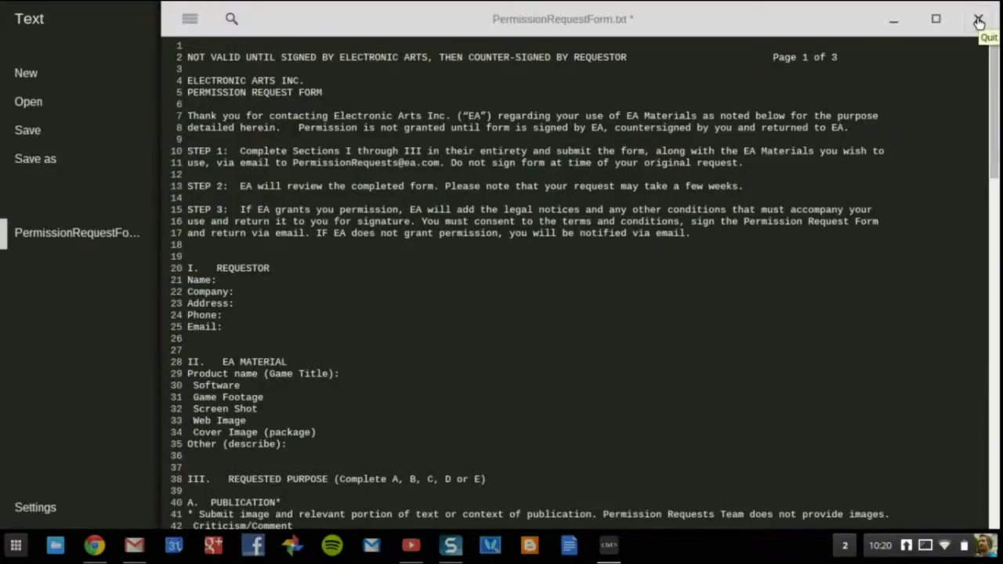
- Quit the Text editor, return to HelloSign in Chrome, and choose 'Just me' as signer
click(978, 22)
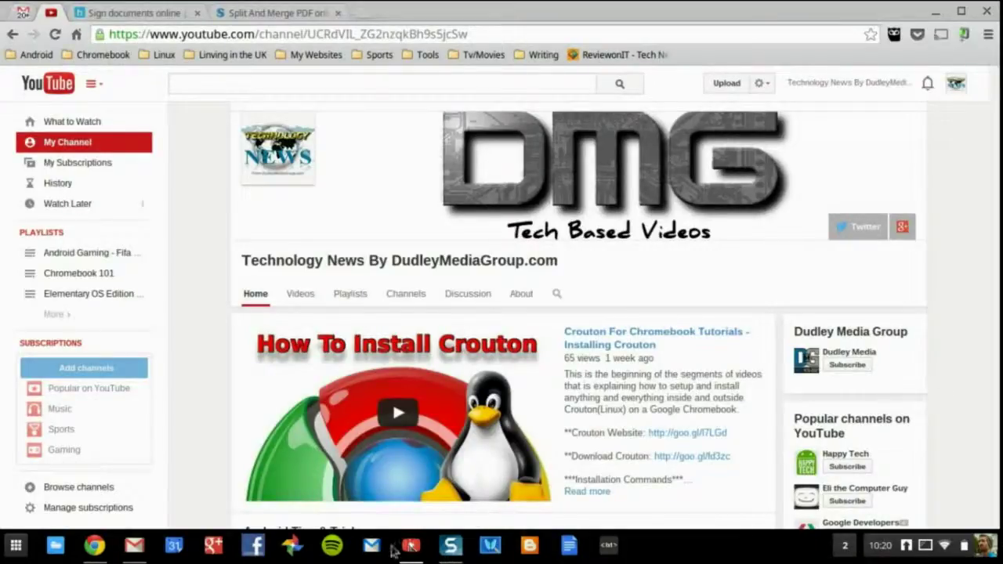
click(94, 7)
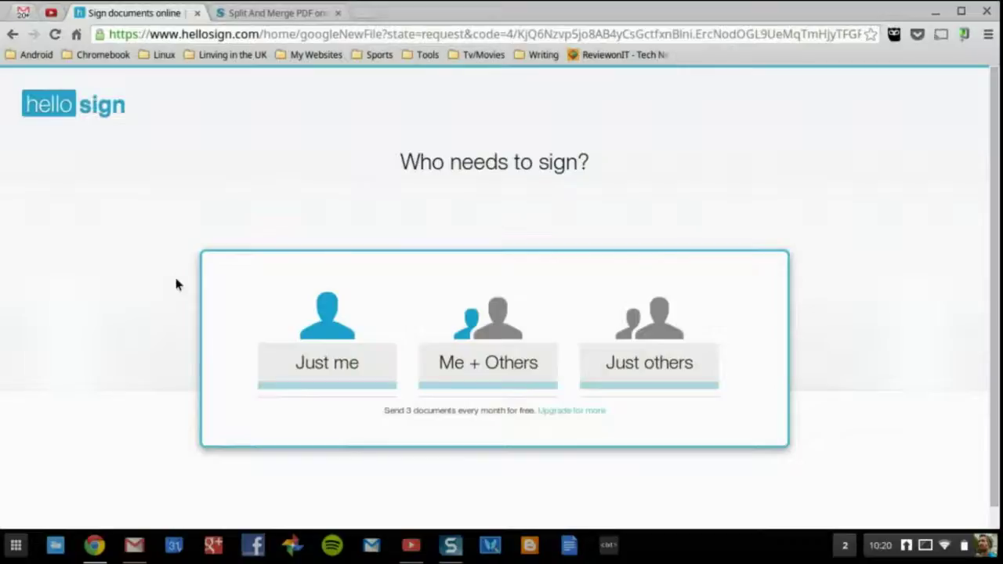
click(321, 337)
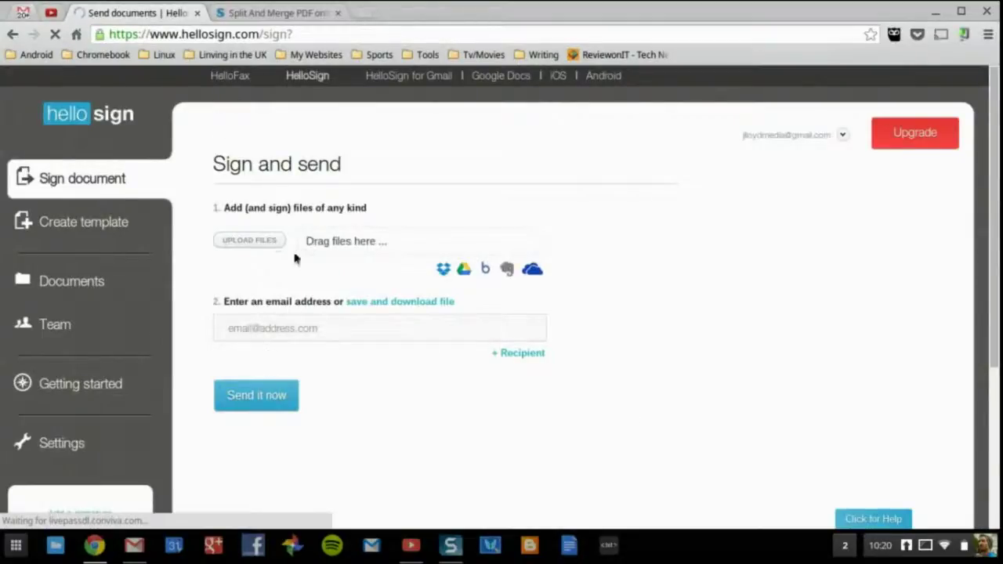
- Upload PermissionRequestForm.txt from the Downloads folder, not its PDF version, to HelloSign
click(272, 239)
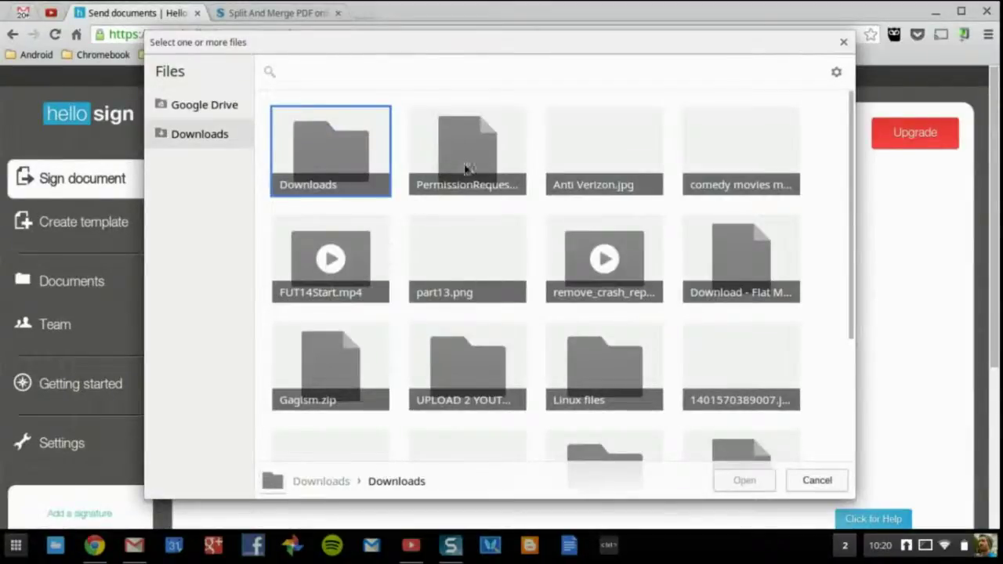
double_click(341, 152)
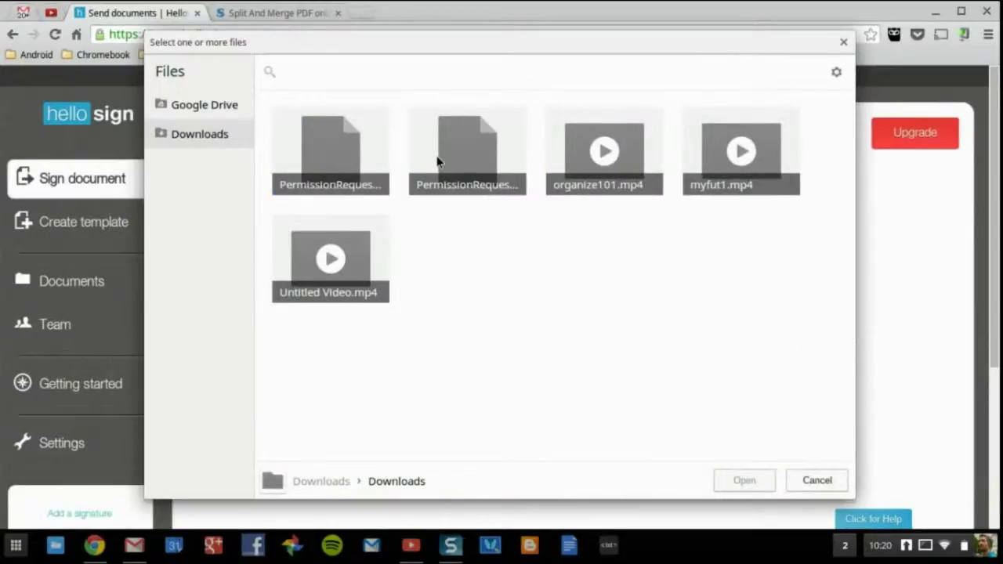
click(460, 155)
click(342, 166)
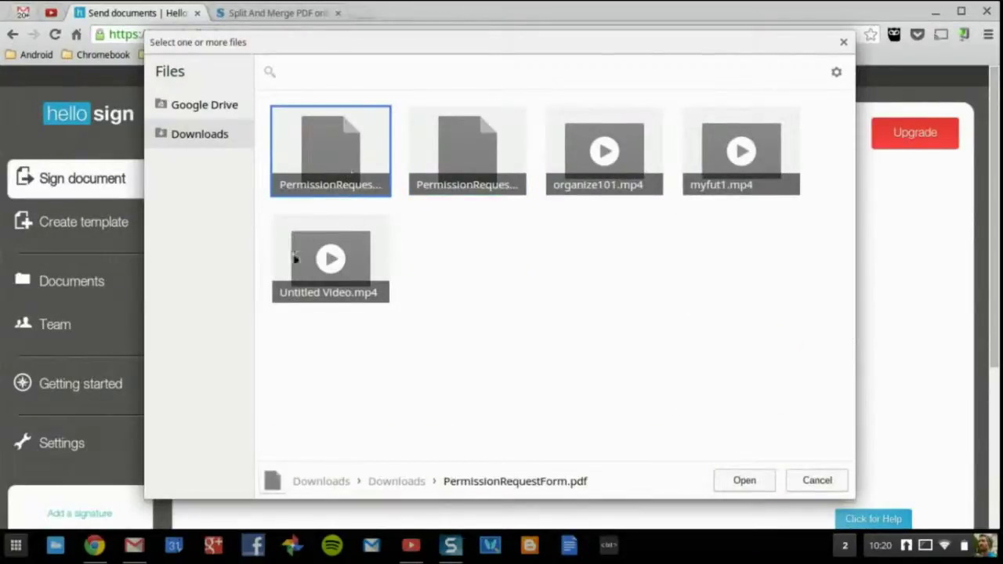
click(437, 180)
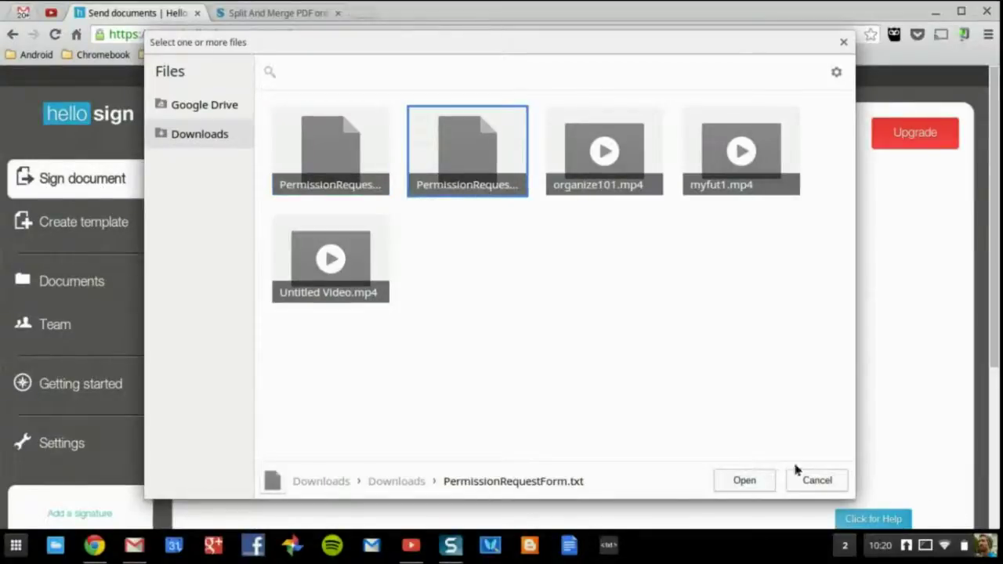
click(766, 482)
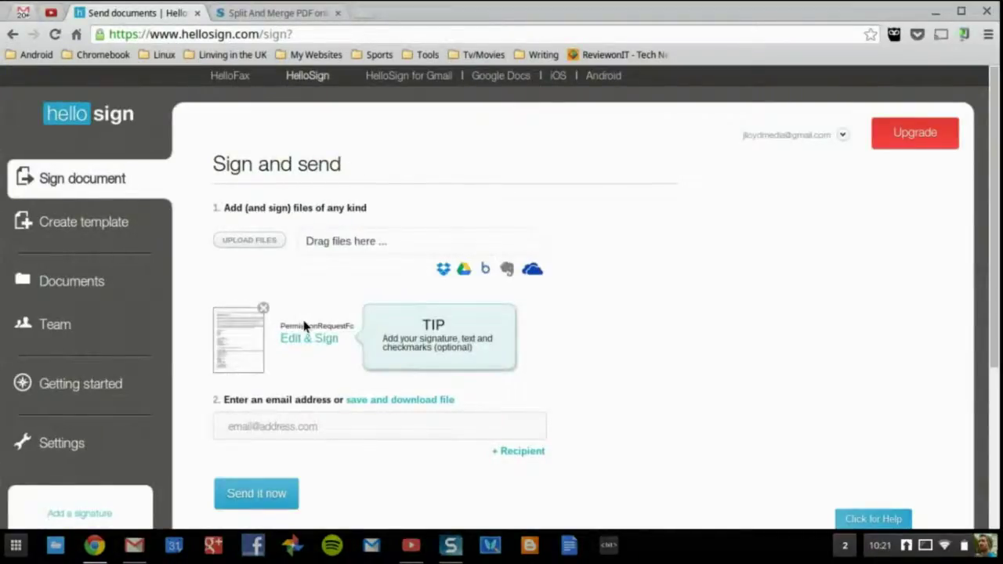
- Open the uploaded permission request form in HelloSign's signing editor
click(247, 365)
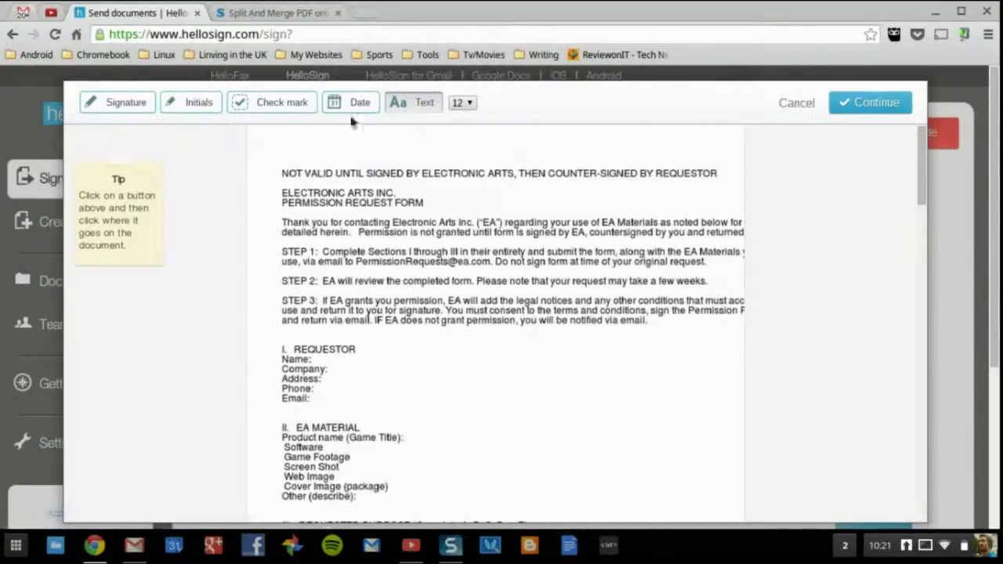
click(269, 106)
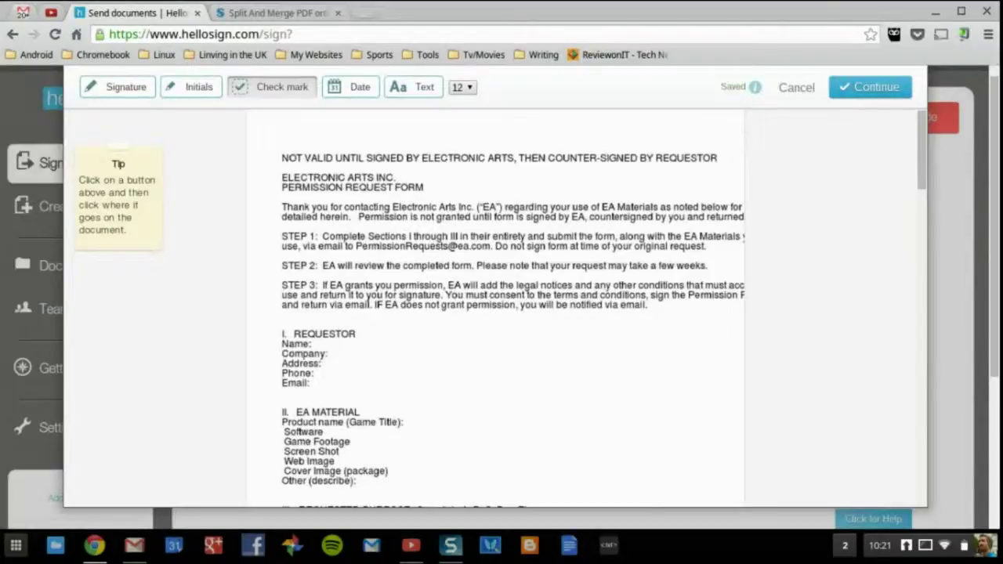
scroll(502, 305, down, 3)
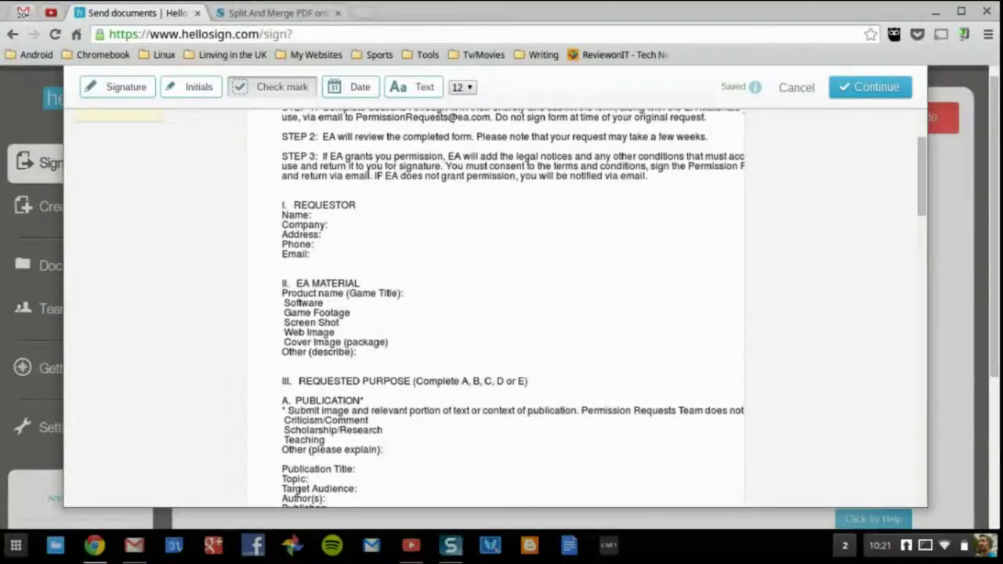
- Place a trial check mark beside Screen Shot, nudge it slightly, then delete it
click(280, 84)
click(278, 322)
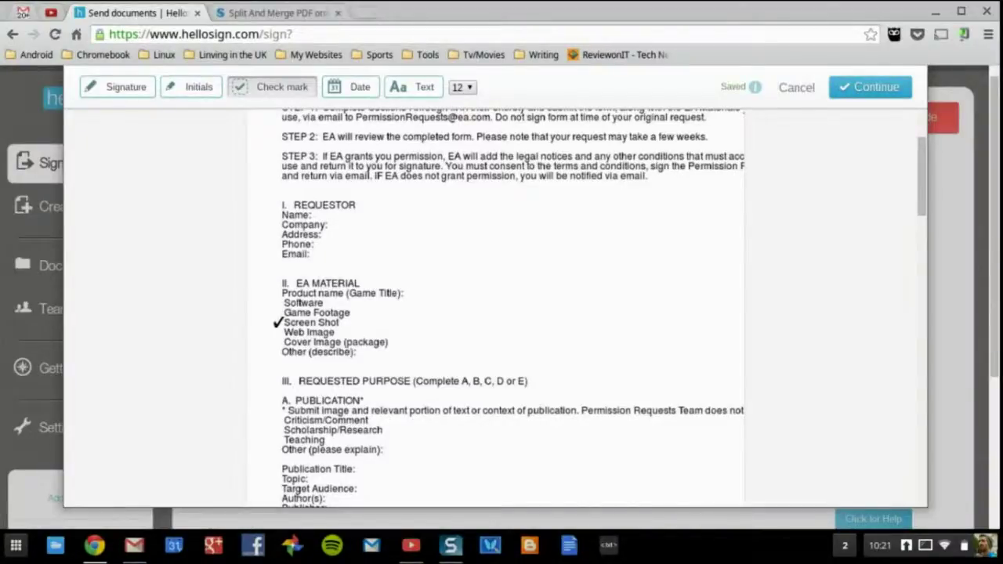
mouse_move(278, 322)
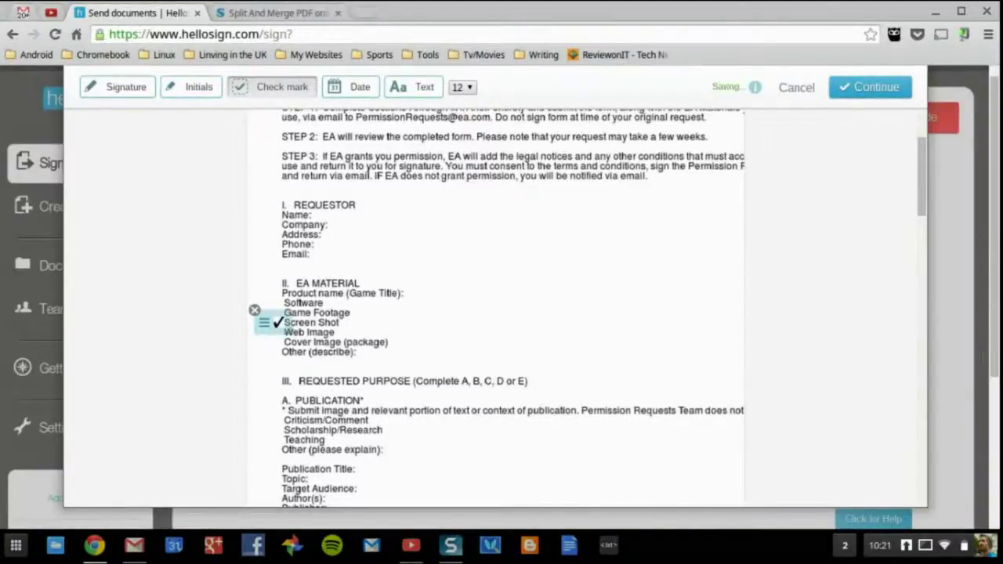
drag(278, 322, 293, 335)
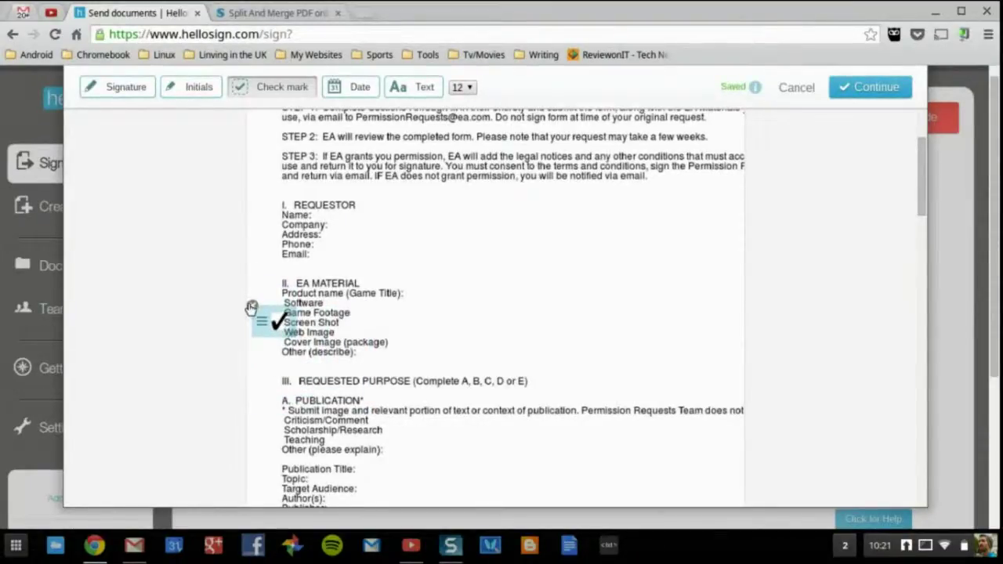
click(252, 306)
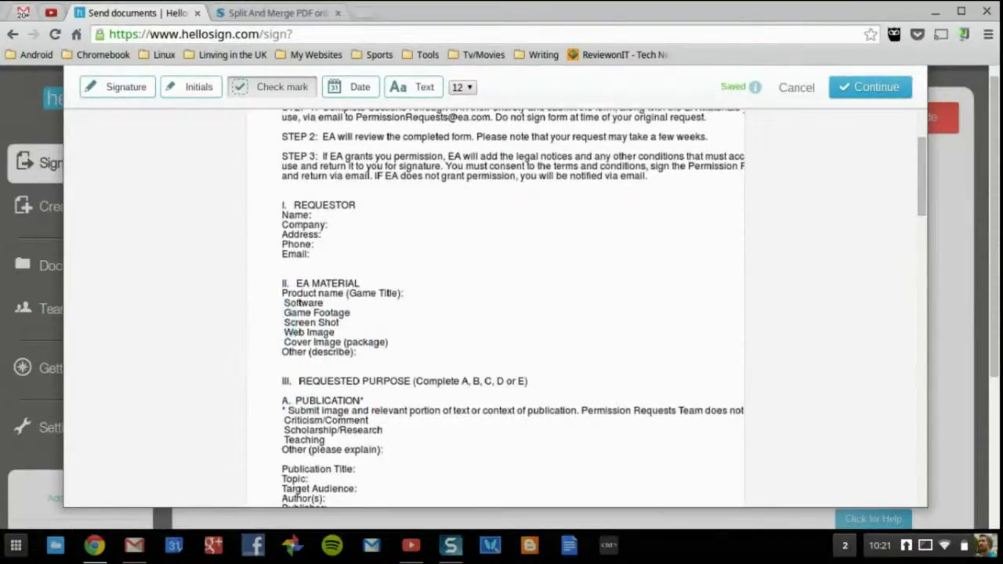
- Draw a two-stroke freehand signature on the Add signature pad, then close the dialog unused
click(126, 87)
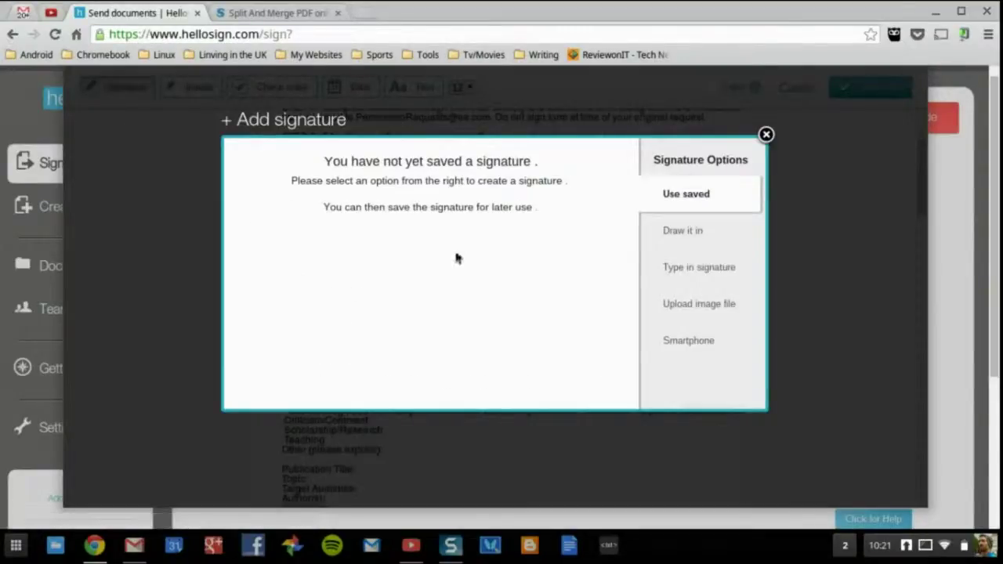
click(698, 231)
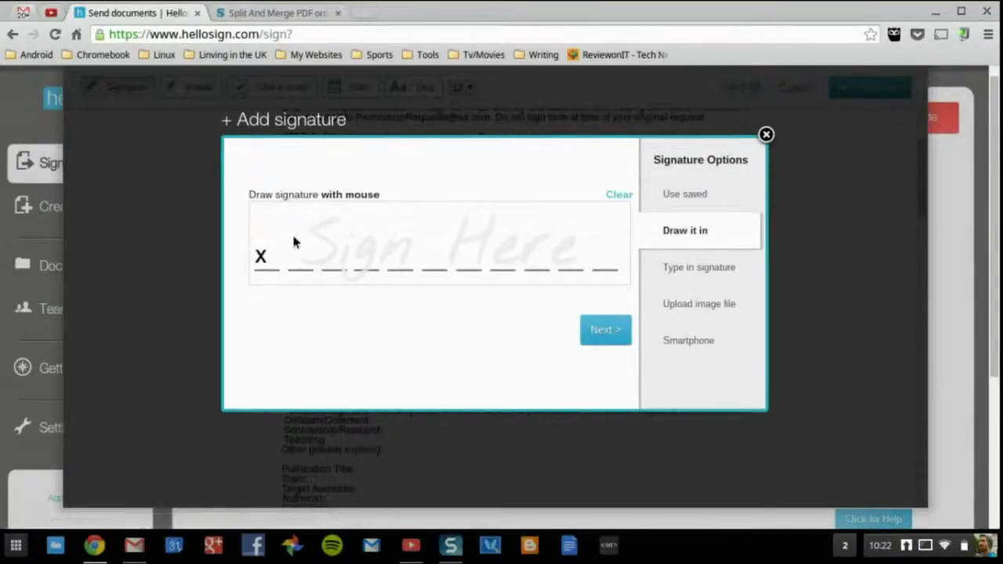
mouse_move(292, 229)
mouse_down()
mouse_move(291, 260)
mouse_move(354, 261)
mouse_move(406, 220)
mouse_move(445, 283)
mouse_up()
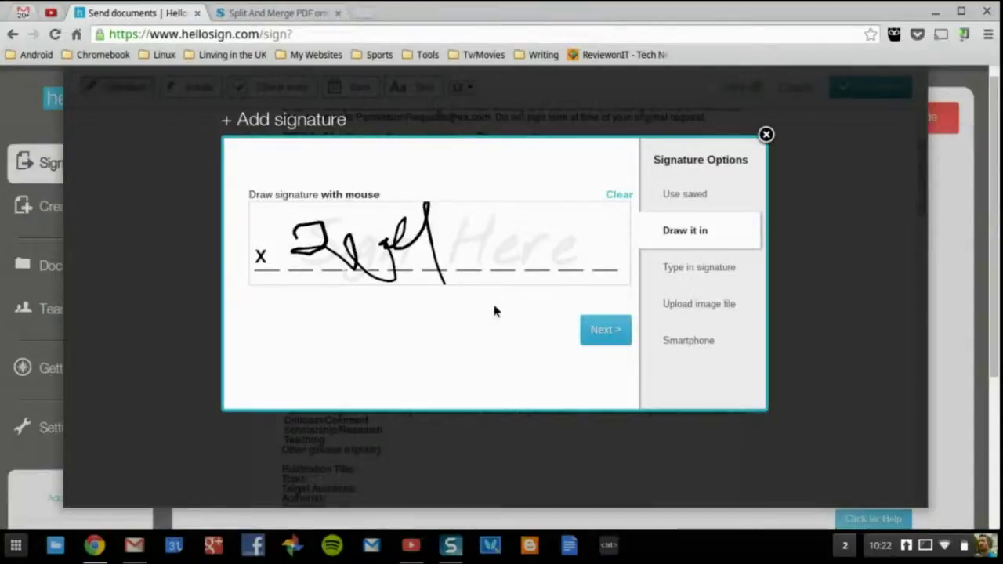
mouse_move(490, 250)
mouse_down()
mouse_move(537, 280)
mouse_move(561, 252)
mouse_move(584, 266)
mouse_move(616, 236)
mouse_up()
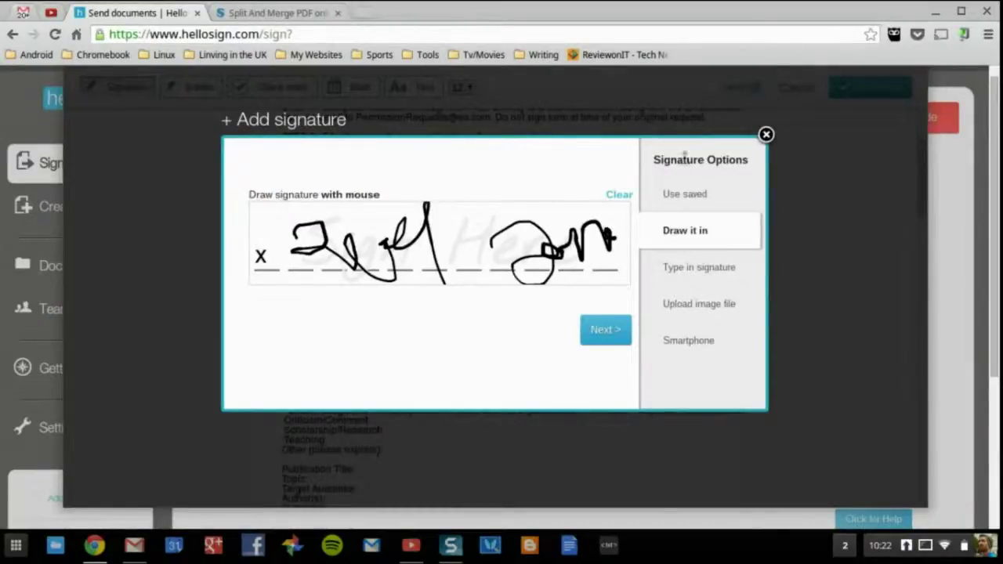
click(766, 135)
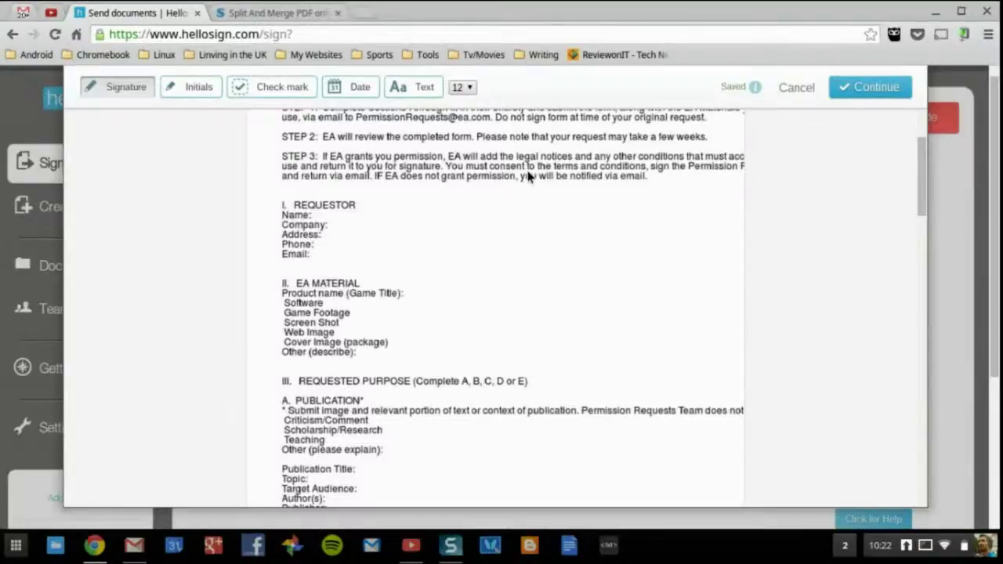
- Add a trial text box 'jghjhkj' beside EA MATERIAL, delete it, and cancel out of the editor
click(423, 87)
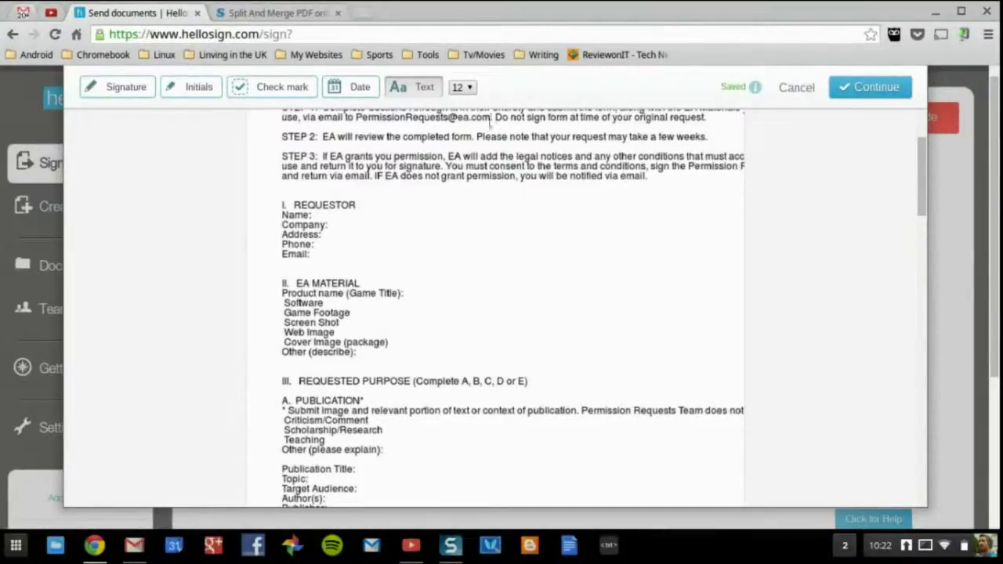
click(521, 282)
text(jghjhkj)
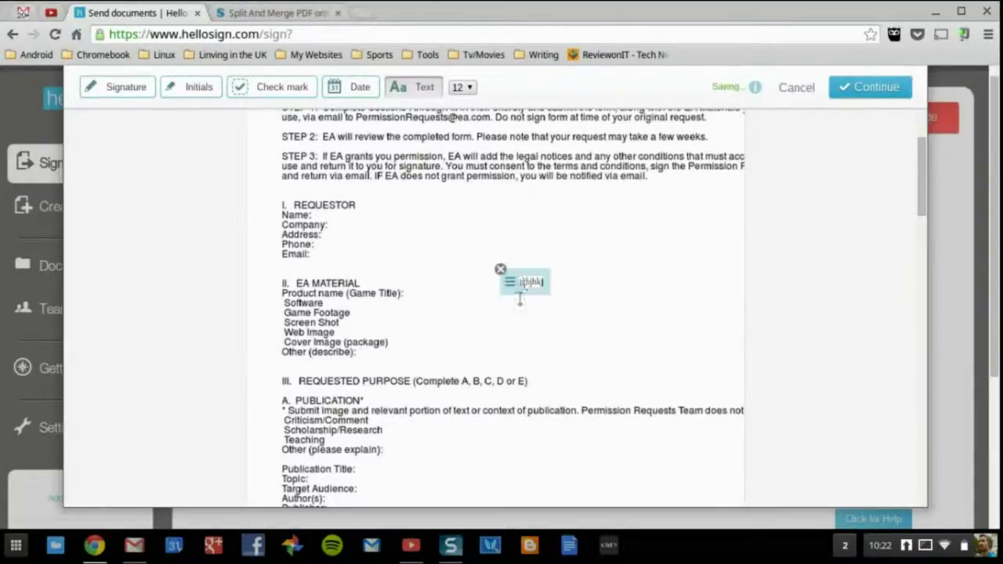
drag(512, 284, 653, 214)
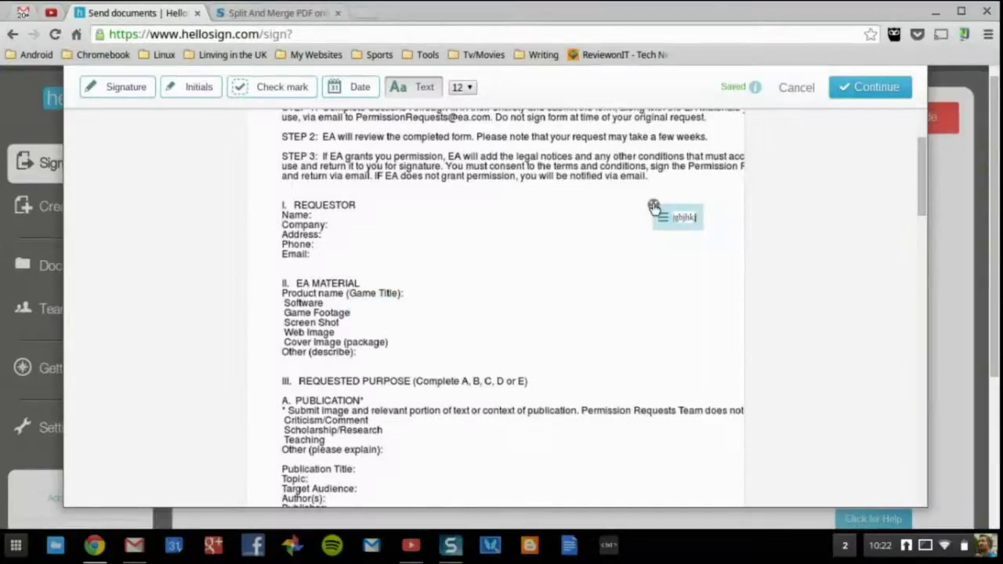
click(653, 205)
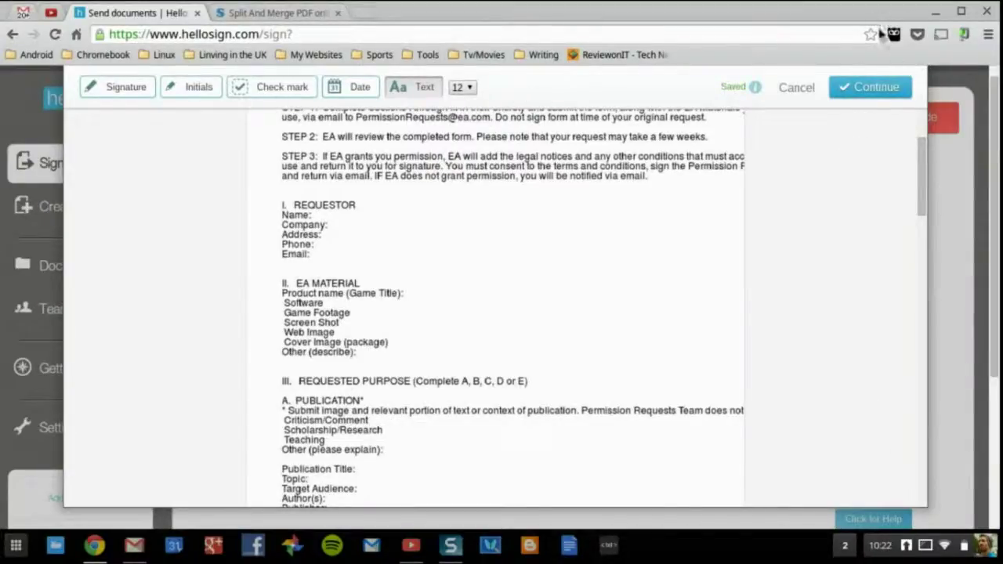
click(796, 87)
click(529, 141)
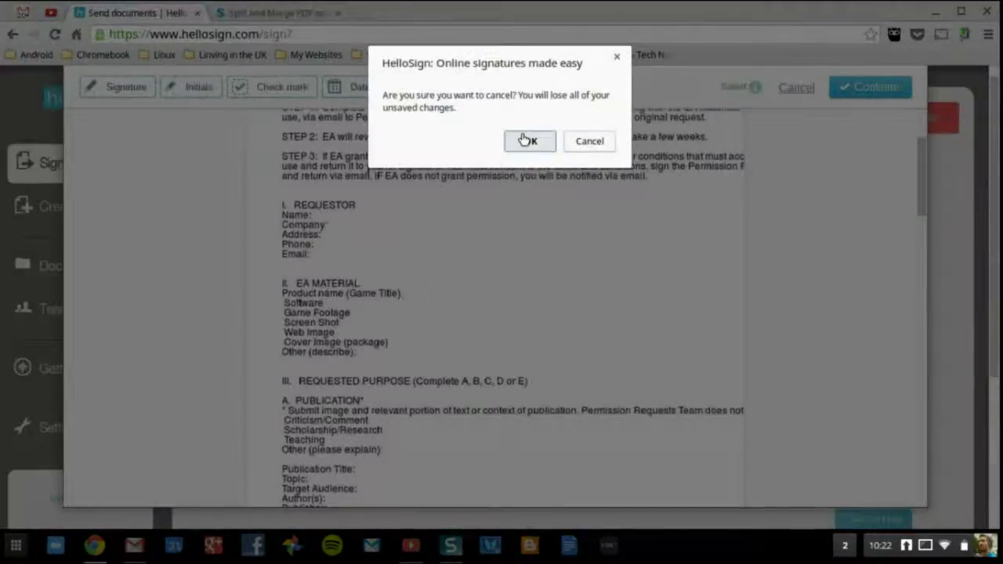
- Close the HelloSign tab and scroll through Sejda's PDF task tiles
click(196, 13)
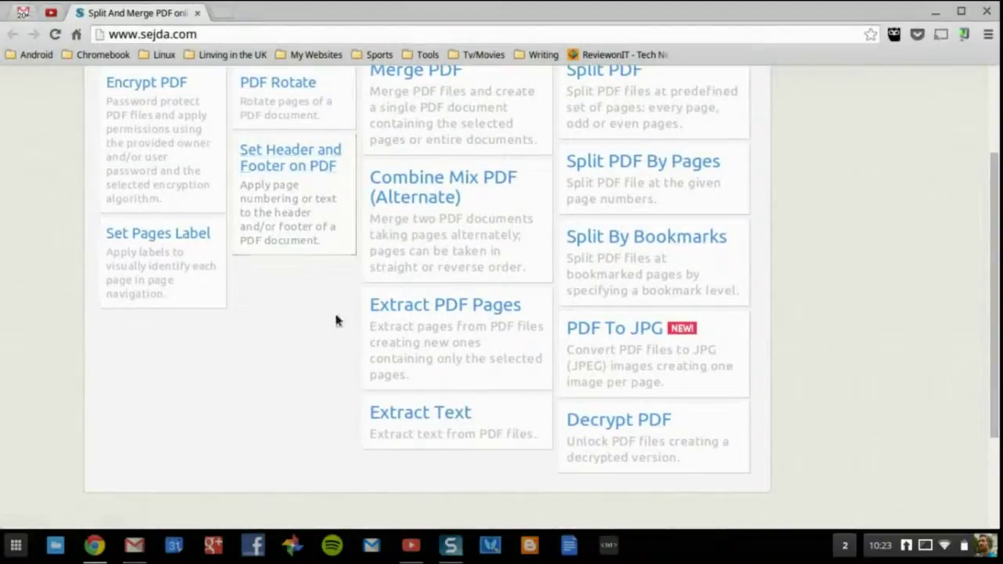
scroll(335, 320, down, 3)
scroll(183, 438, up, 1)
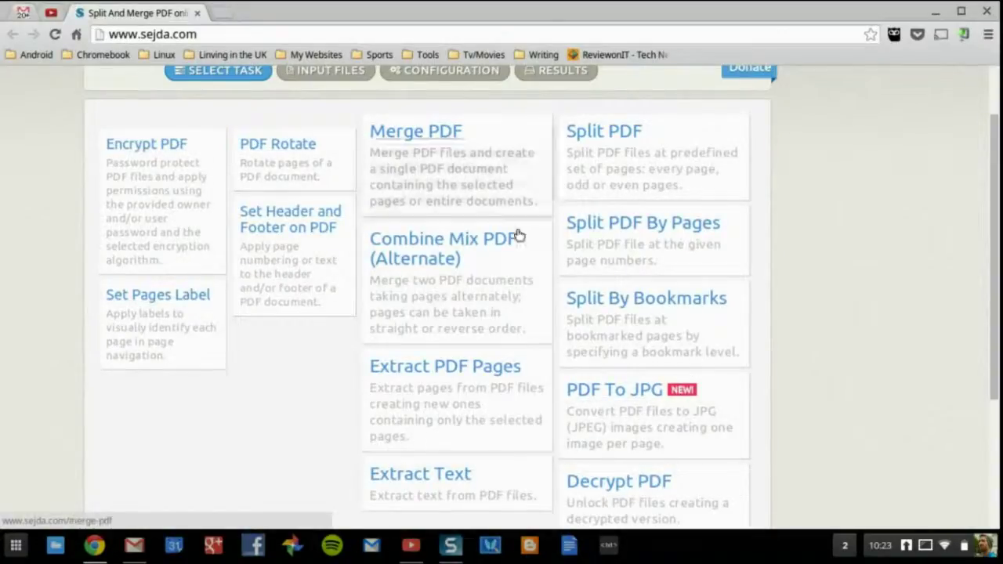
scroll(502, 258, down, 3)
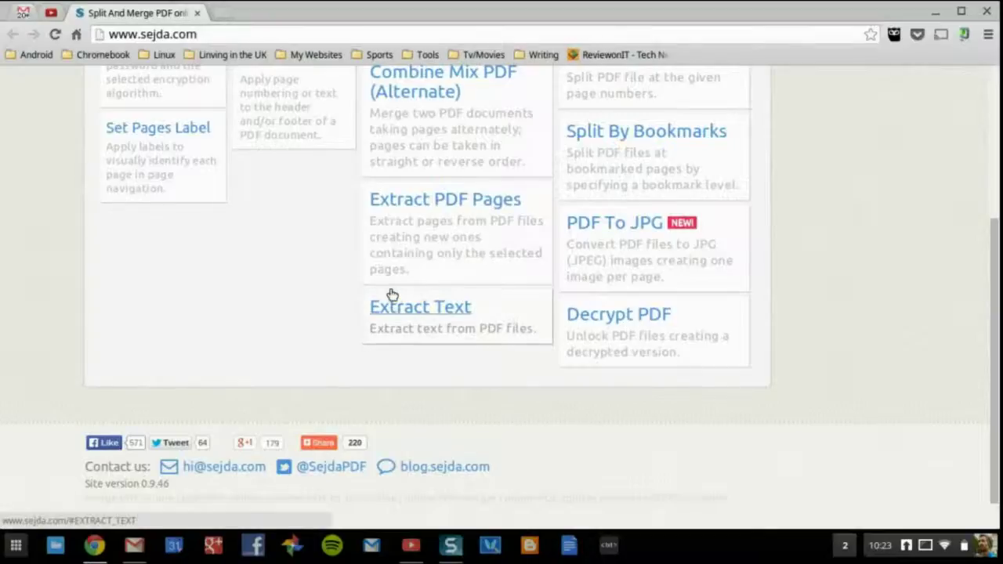
scroll(390, 295, up, 2)
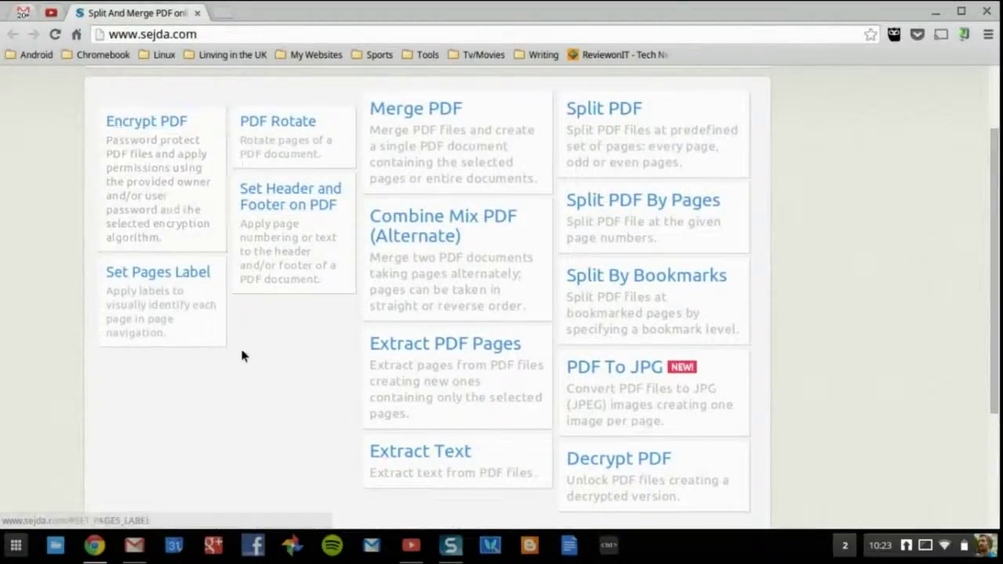